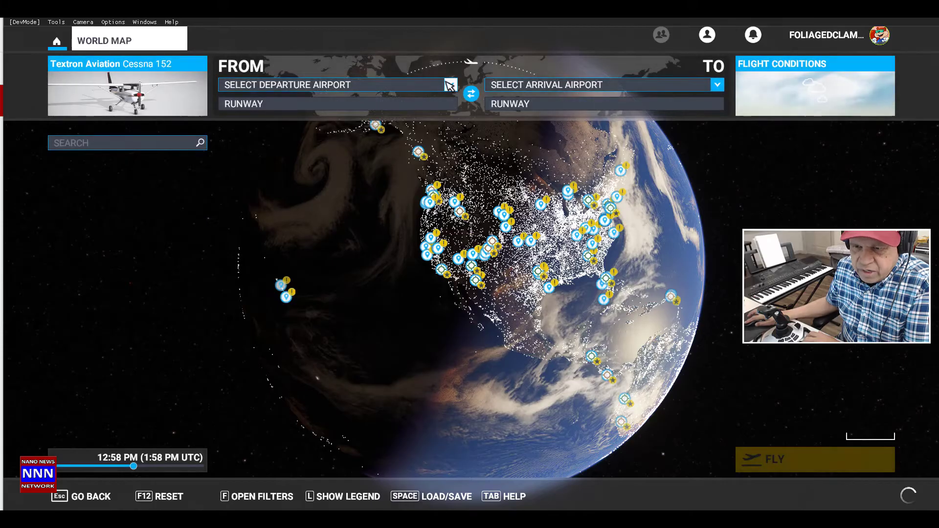
Set KHOU as departure, then search 'kiah' and pick KIAH George Bush Intercontinental as arrival
click(450, 85)
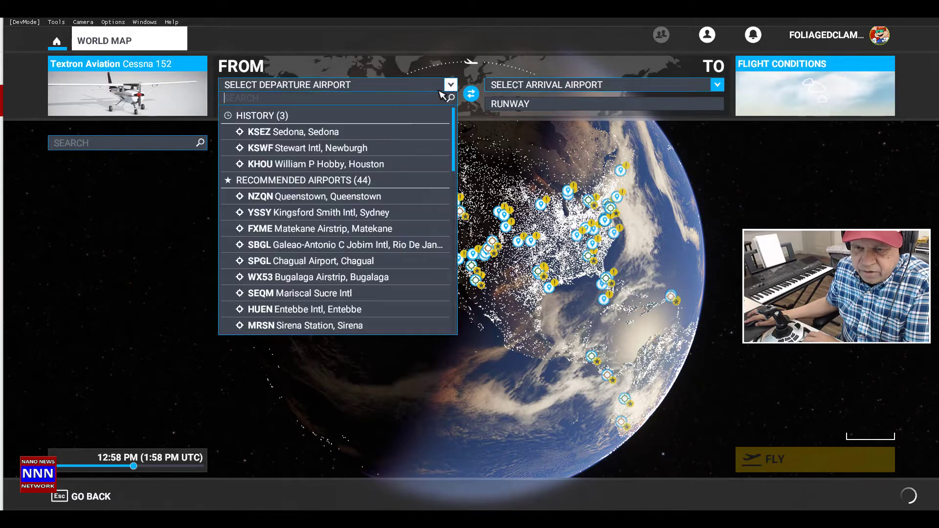
click(365, 167)
click(705, 86)
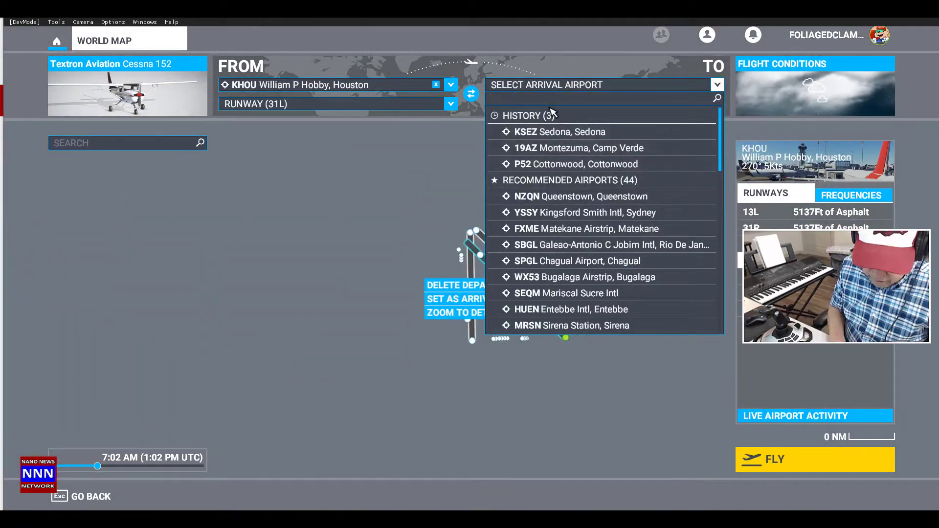
text(kiah)
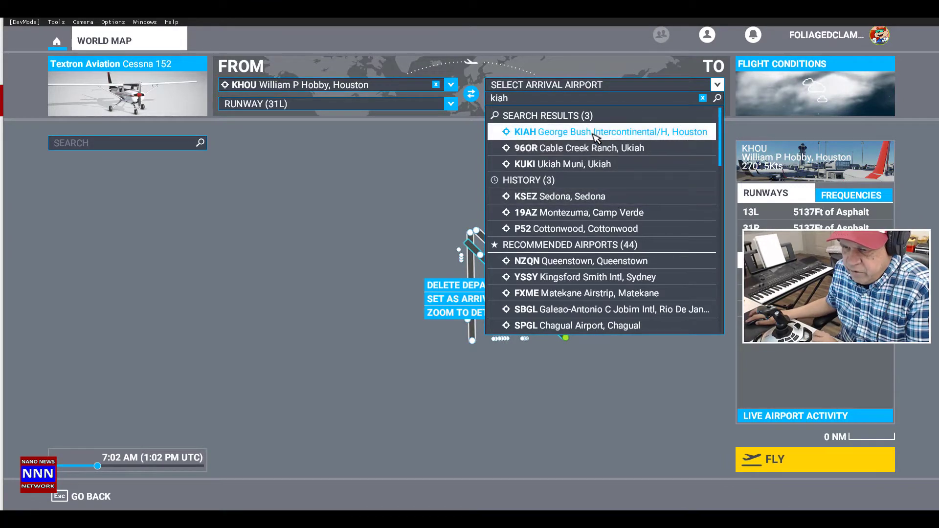
click(595, 137)
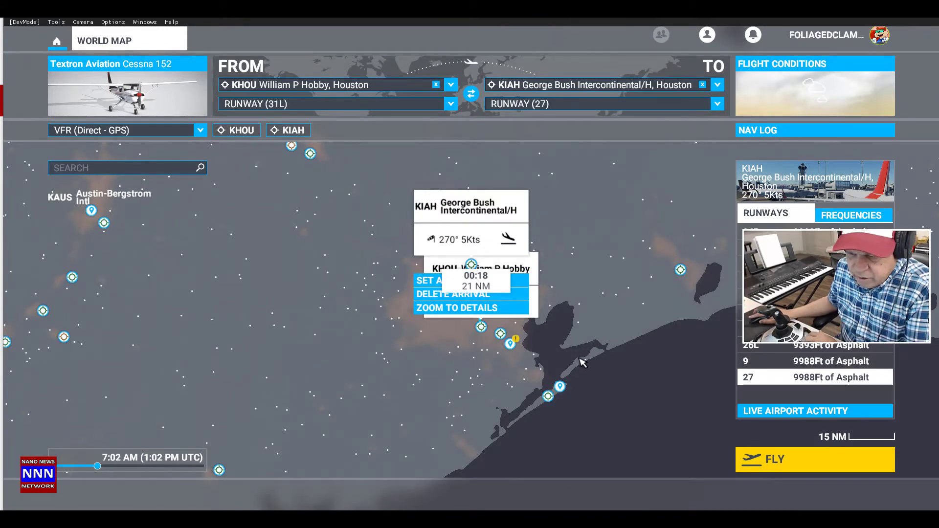
Start loading the KHOU–KIAH flight and lower the L-Axis Y negative sensitivity to -56%
click(753, 463)
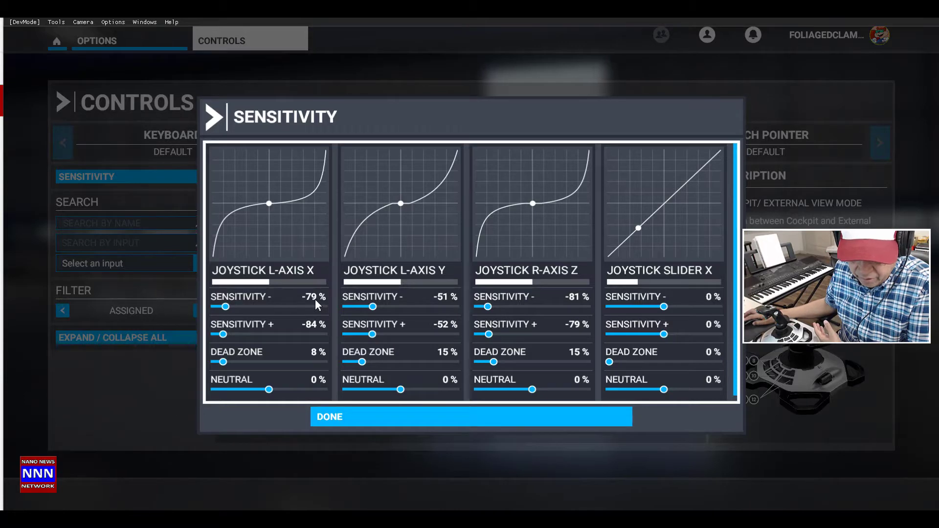
click(370, 307)
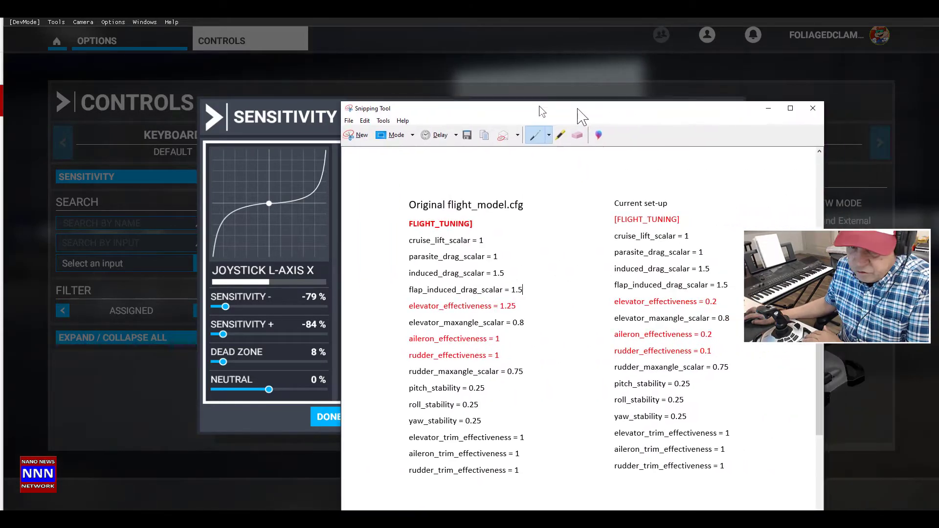
Move the flight_model.cfg comparison window up and to the left
mouse_move(578, 109)
mouse_down()
mouse_move(443, 66)
mouse_move(447, 37)
mouse_move(465, 43)
mouse_up()
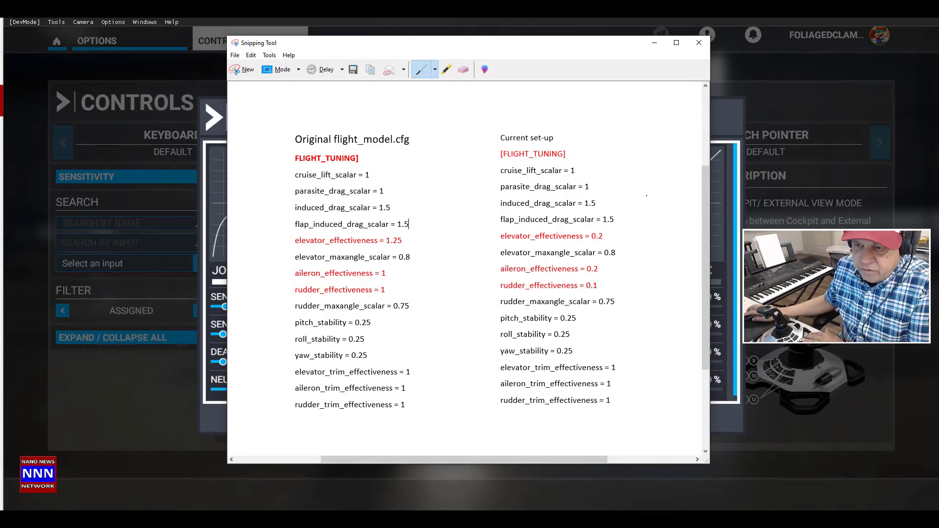
Shift the flight_model.cfg comparison window right to reveal the sensitivity controls
drag(436, 48, 938, 49)
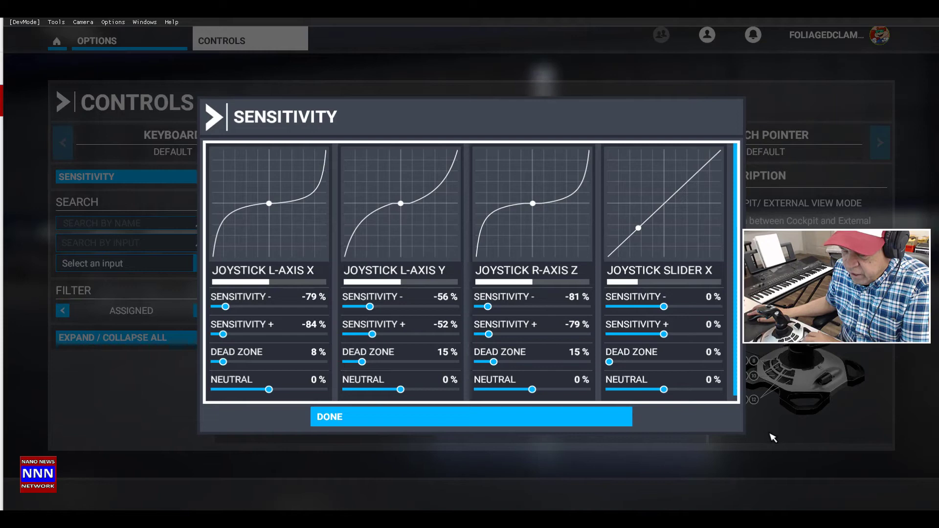
Close the Sensitivity settings and apply and save the joystick control changes
click(336, 420)
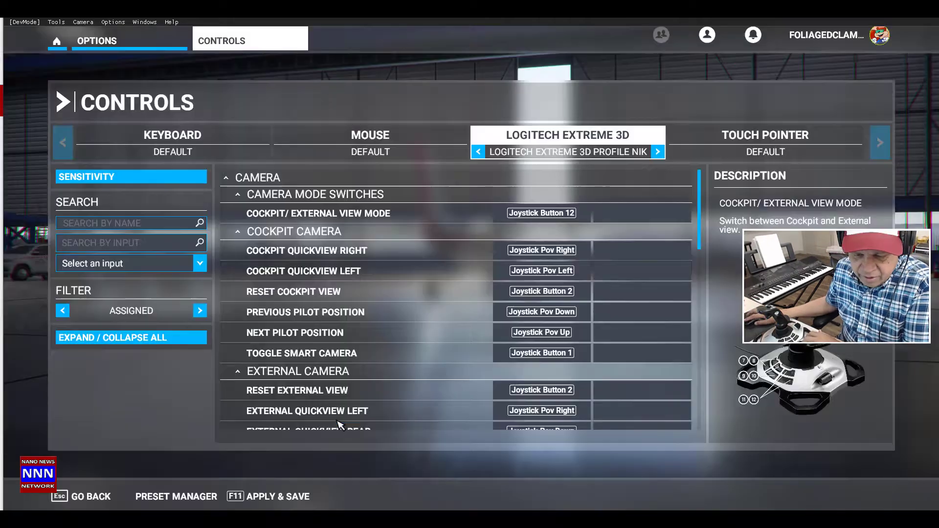
click(294, 497)
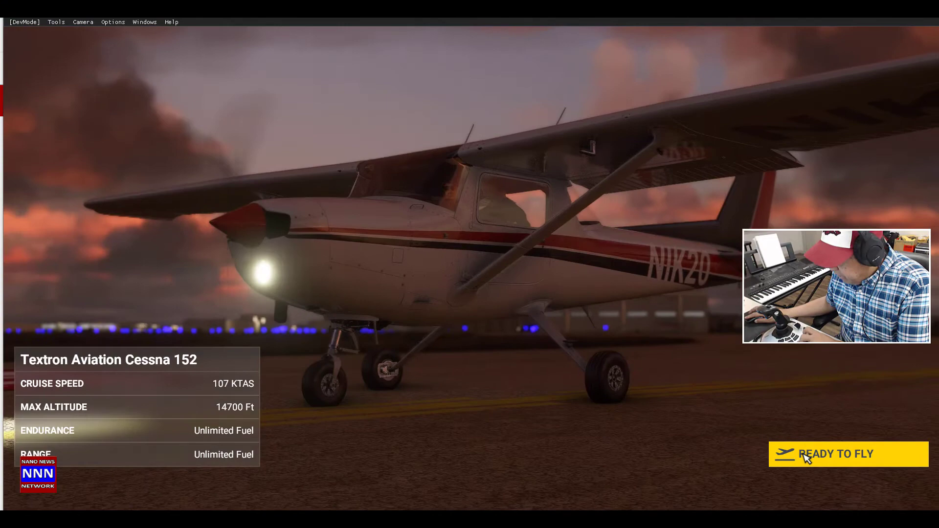
Start flying from the runway and cycle the flaps, ending fully retracted at 0°
click(806, 457)
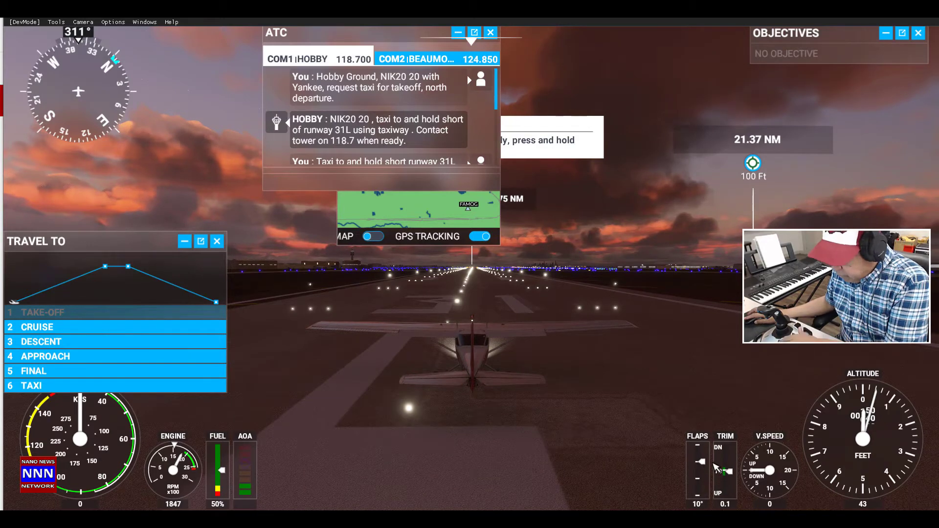
key(F6)
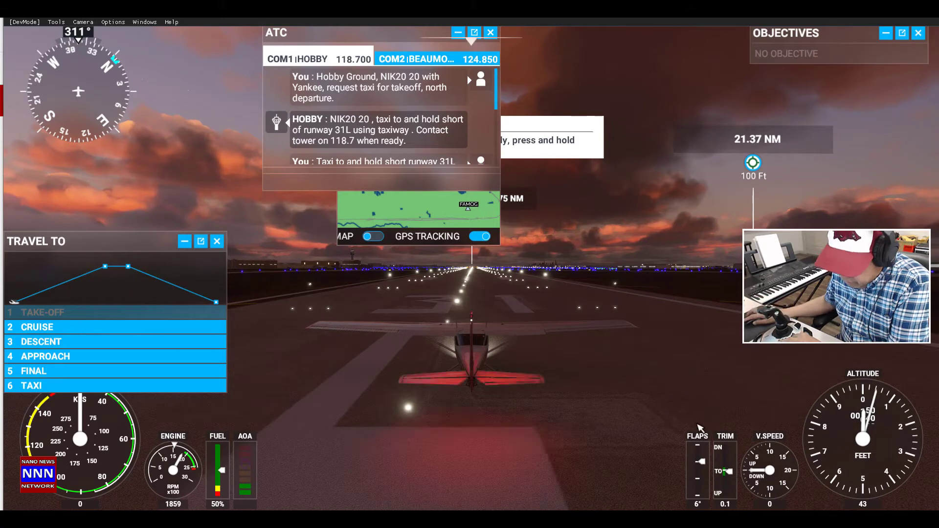
key(F7)
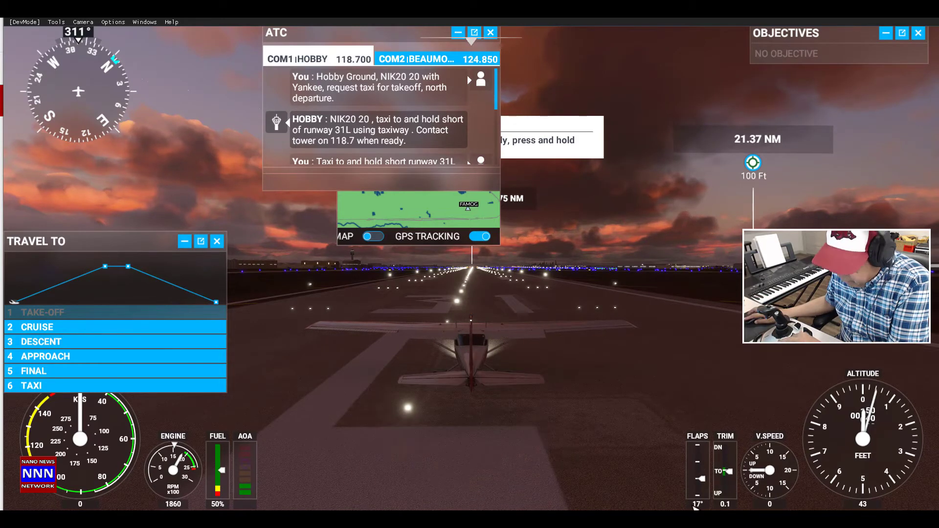
key(F6)
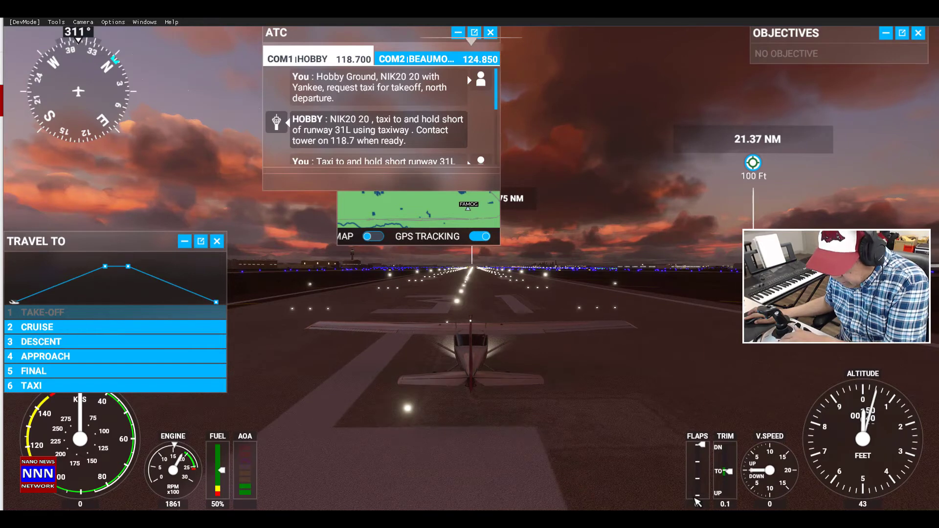
Adjust the elevator trim up to 0.2, then down to -0.1
key(KP_1)
key(KP_1)
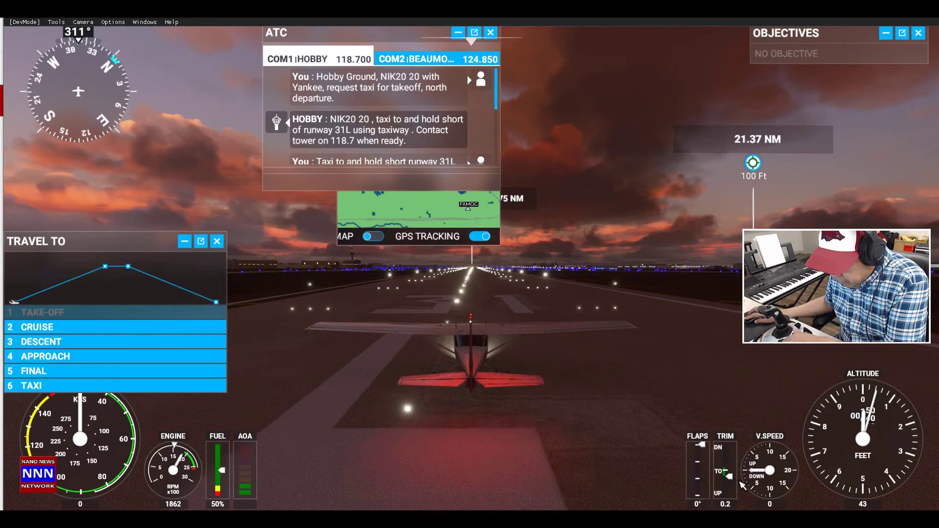
key(KP_7)
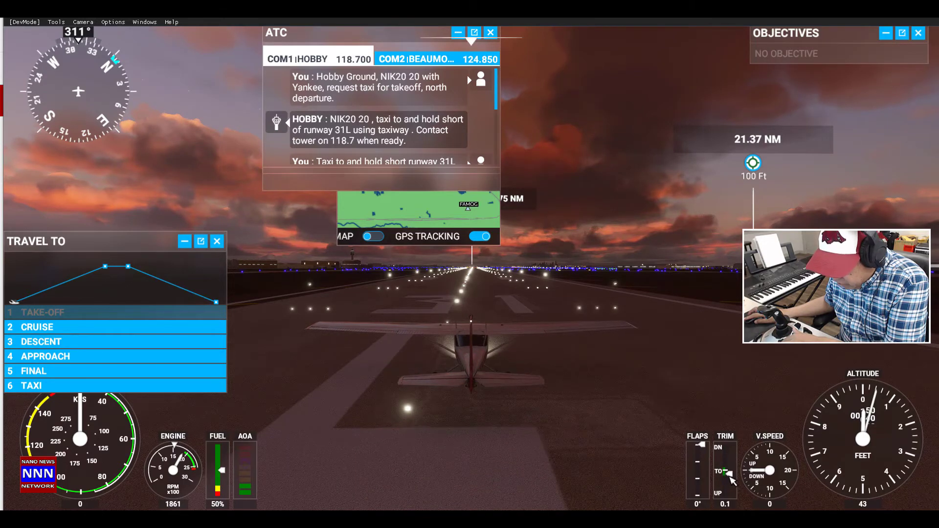
key(KP_7)
key(KP_7)
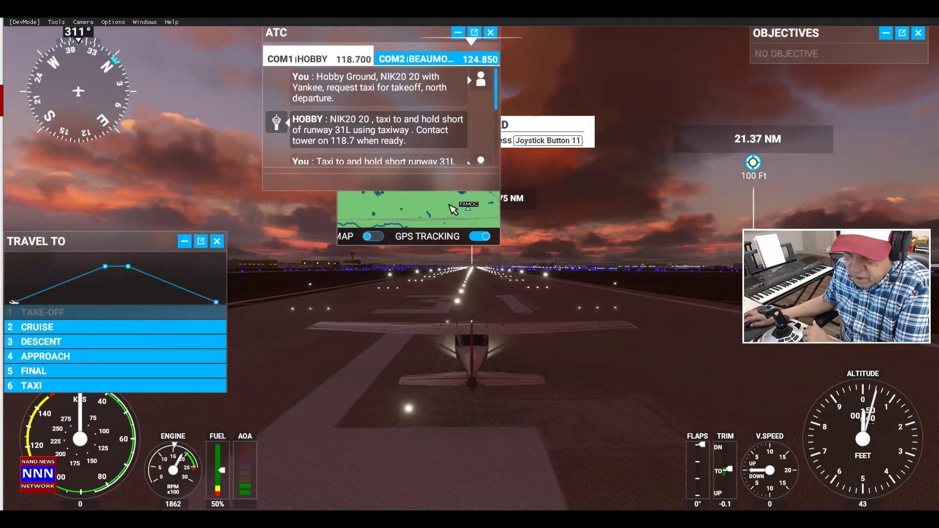
Bring the VFR map to the front and move the ATC conversation window aside
scroll(446, 203, up, 3)
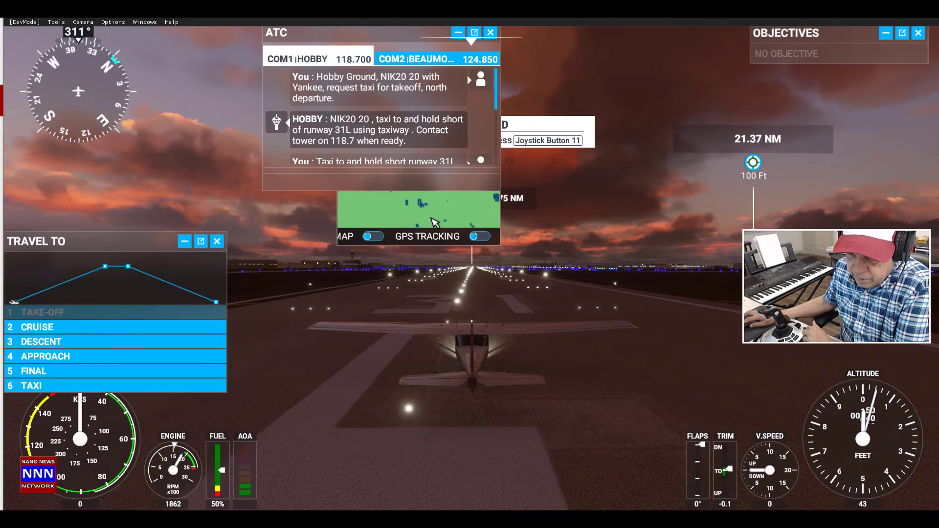
click(437, 222)
mouse_move(387, 33)
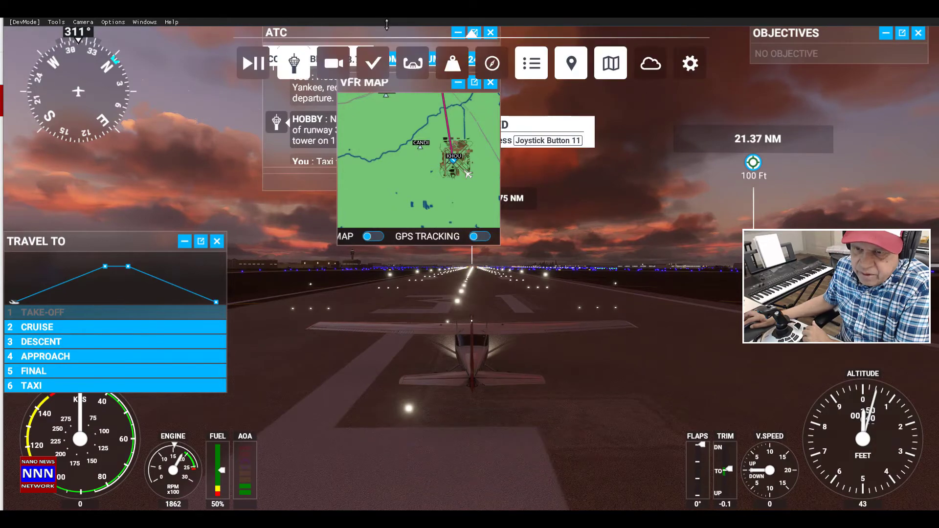
mouse_move(387, 33)
mouse_down()
mouse_move(656, 29)
mouse_move(621, 30)
mouse_move(635, 30)
mouse_up()
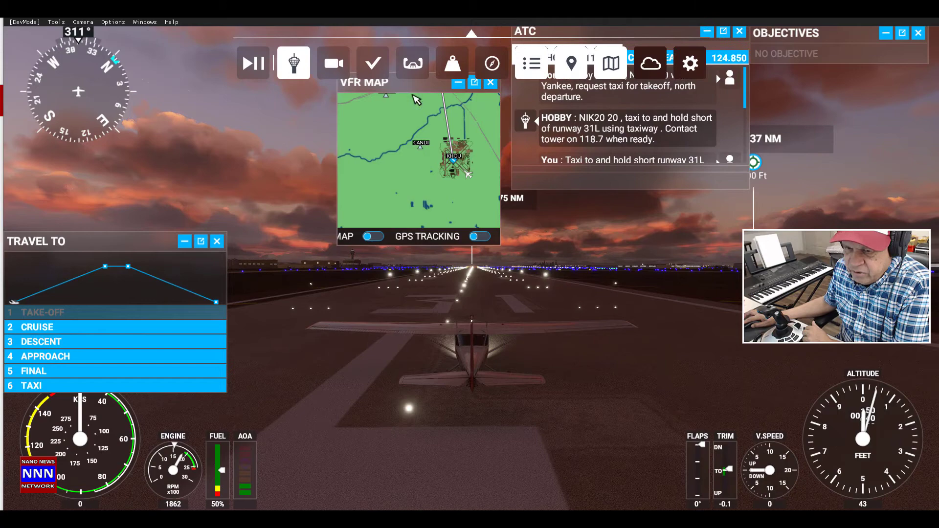
Move the VFR map off the runway view and zoom it to show KHOU and KIAH
mouse_move(435, 82)
mouse_down()
mouse_move(874, 88)
mouse_move(874, 72)
mouse_up()
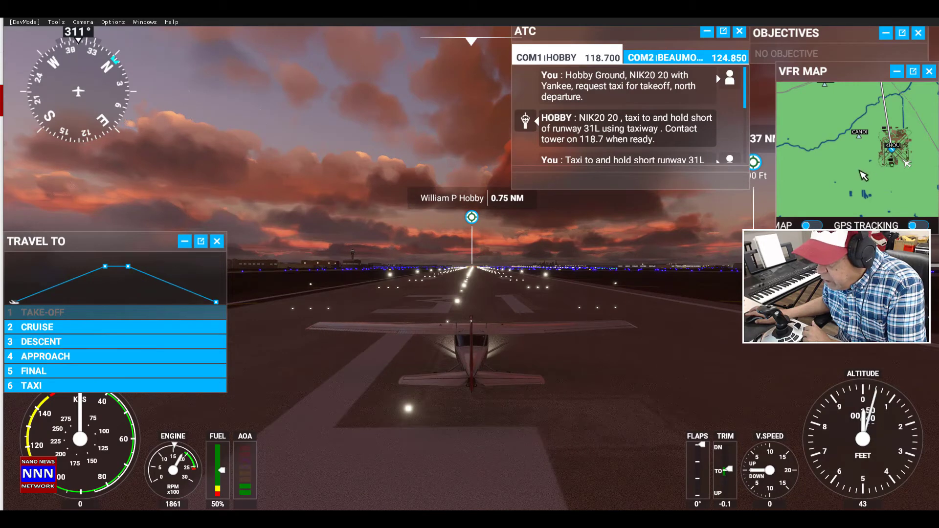
scroll(862, 173, down, 4)
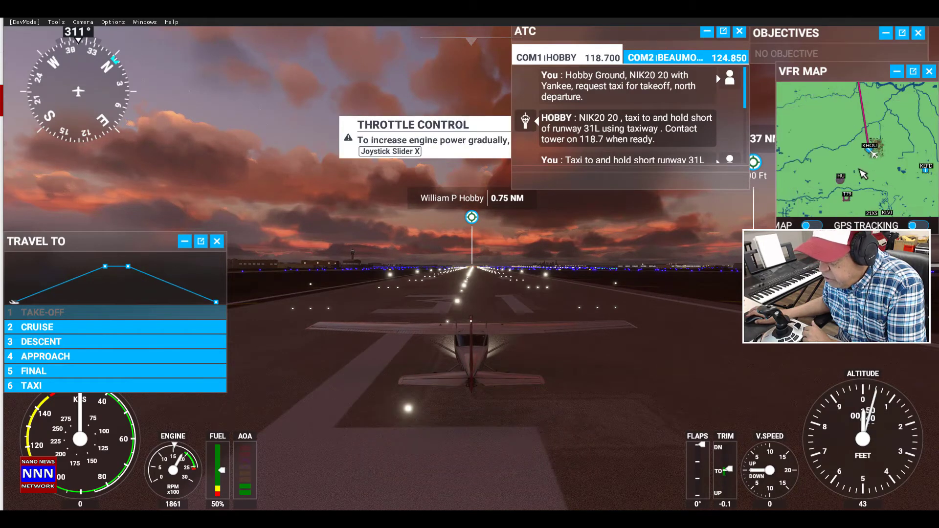
scroll(828, 150, up, 5)
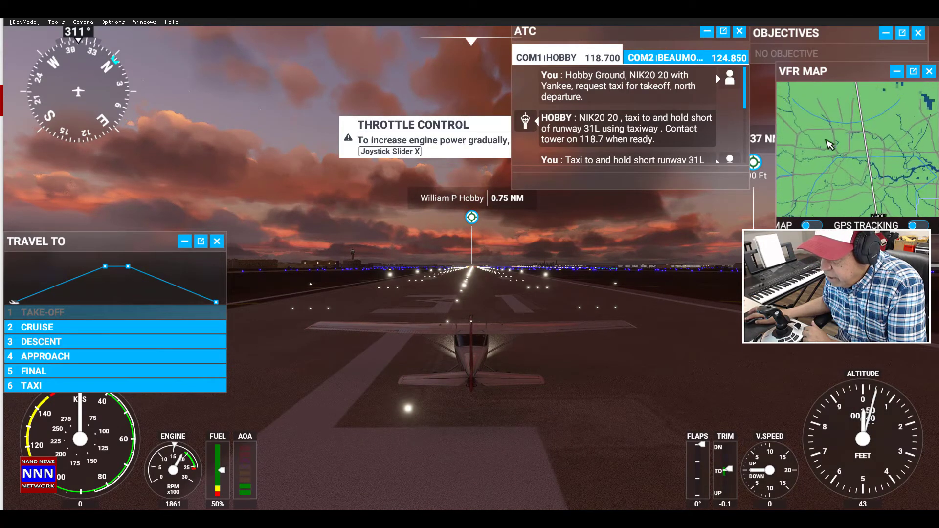
scroll(832, 155, down, 4)
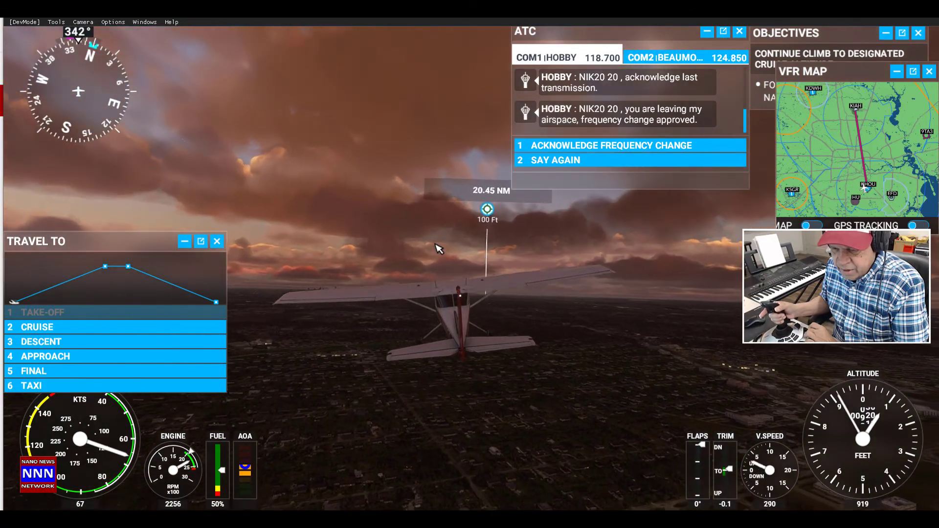
Switch to the cockpit view and back to the external chase view
key(End)
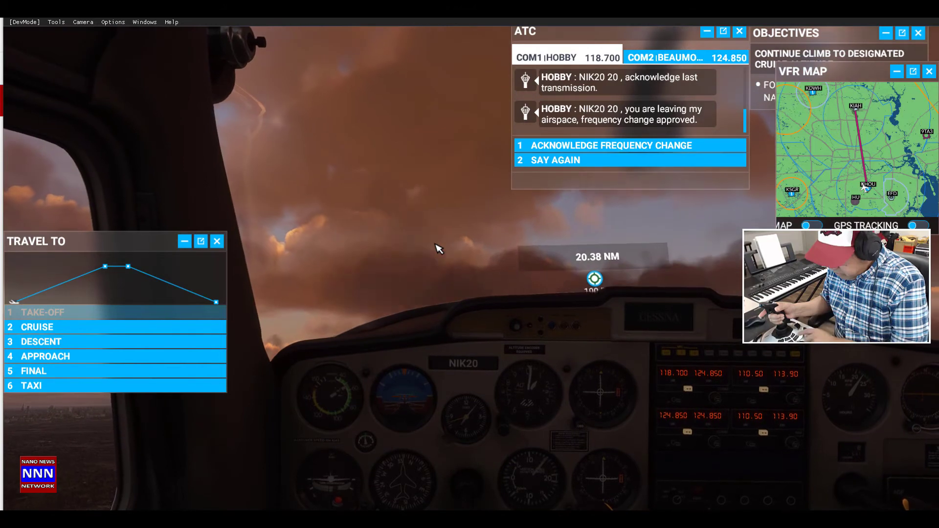
key(End)
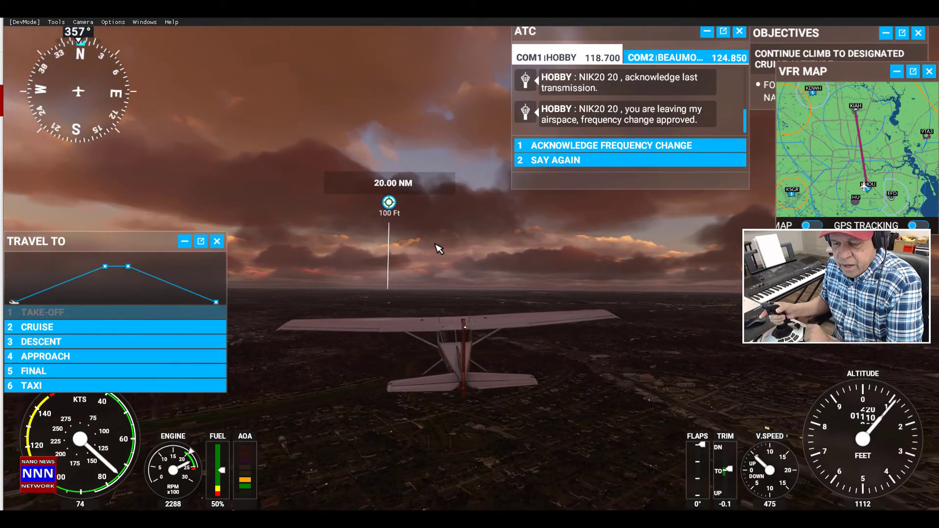
Acknowledge Hobby's frequency change by choosing option 1
key(1)
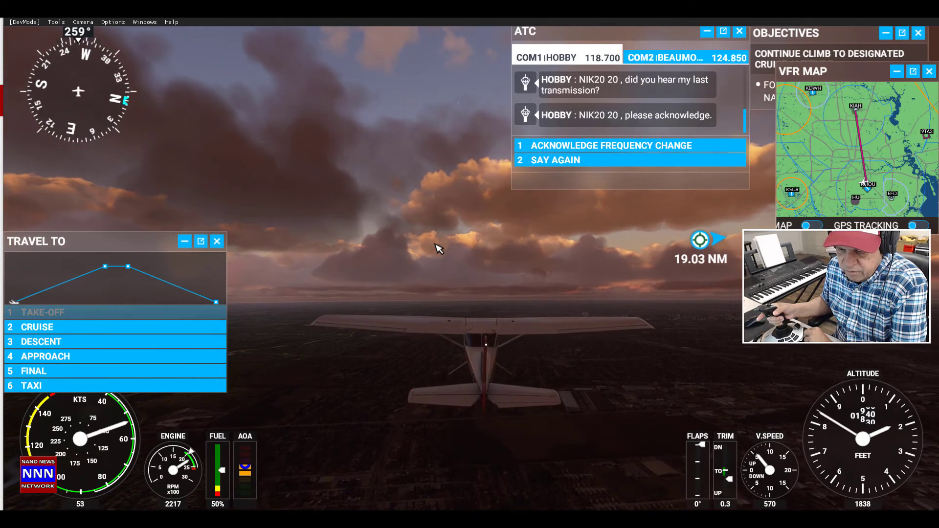
Choose option 1 again to acknowledge the frequency change
key(1)
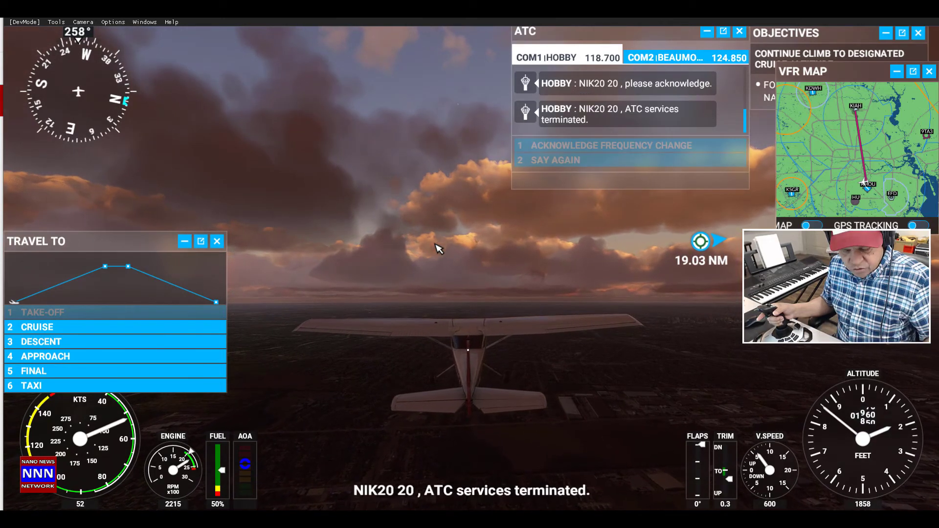